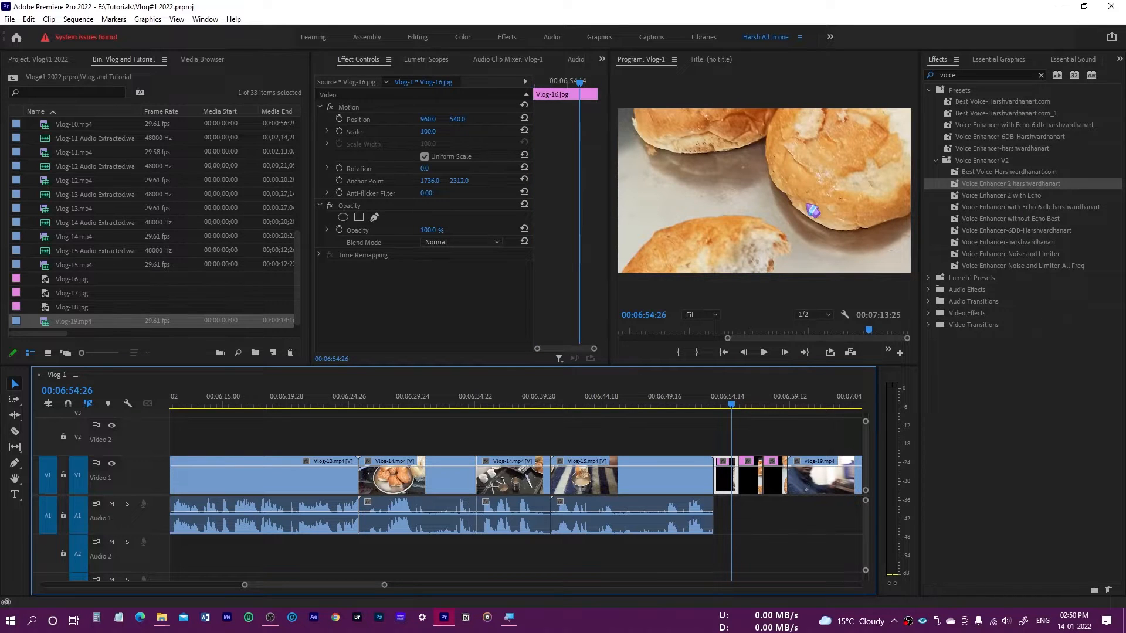
- Try reducing the scale of the Vlog-16.jpg clip on the timeline, and undo the change
mouse_move(737, 405)
mouse_down()
mouse_move(770, 405)
mouse_move(735, 416)
mouse_up()
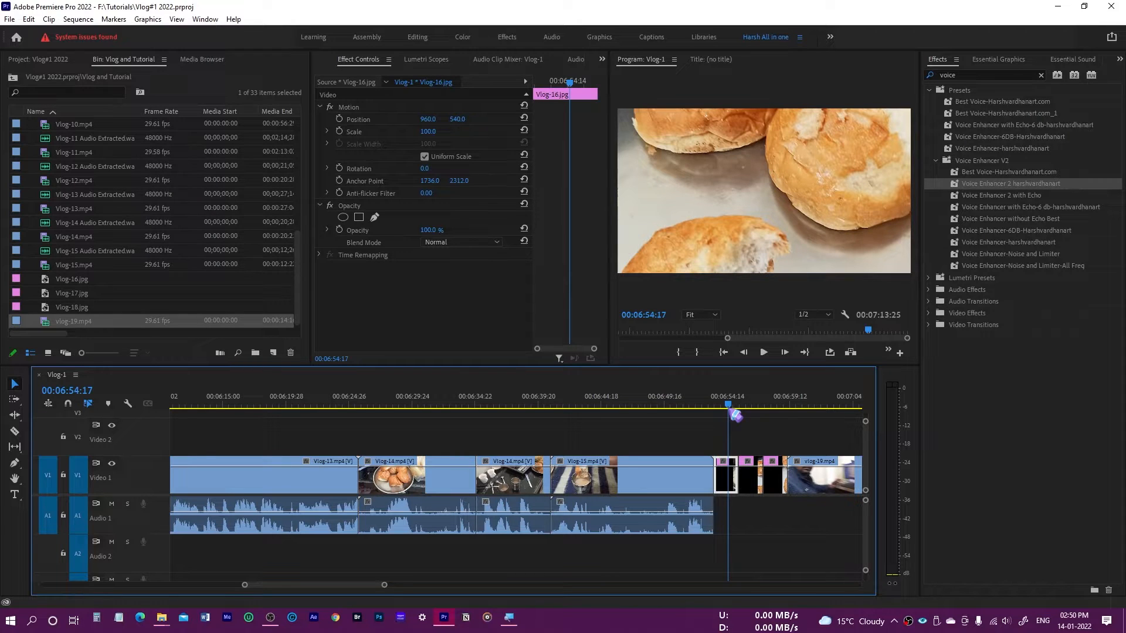
click(59, 311)
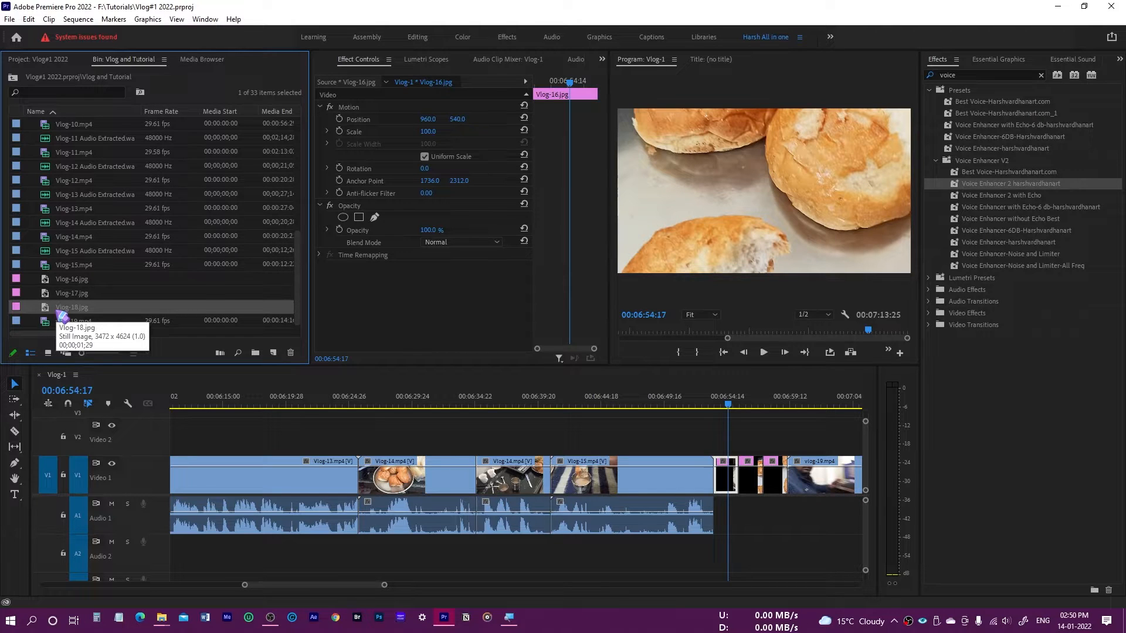
drag(61, 316, 393, 69)
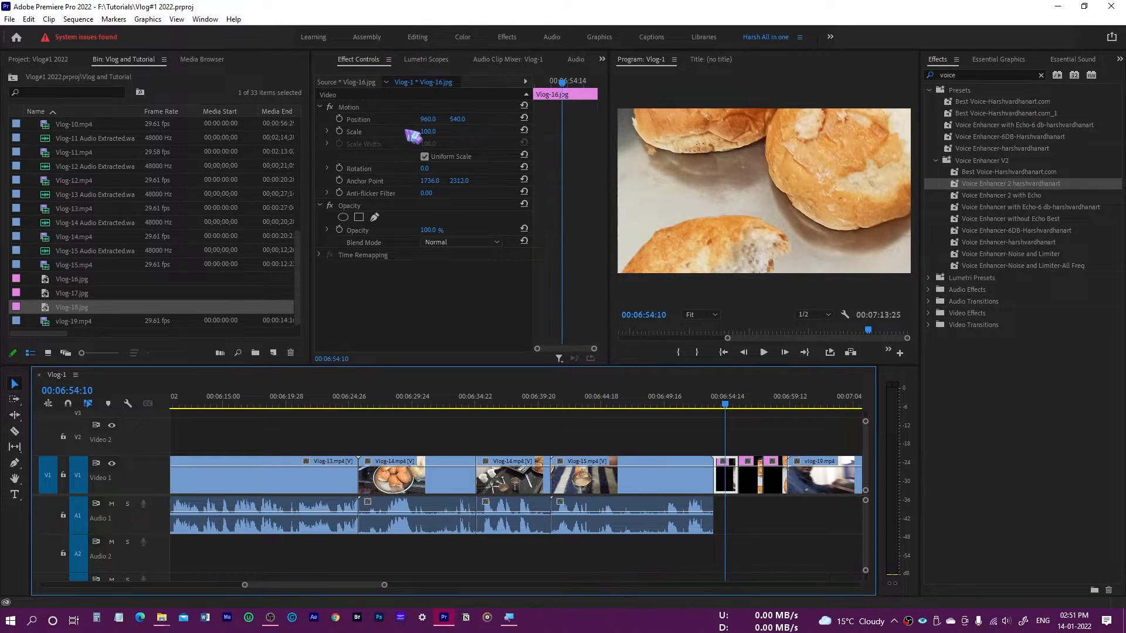
drag(431, 132, 387, 132)
key(ctrl+z)
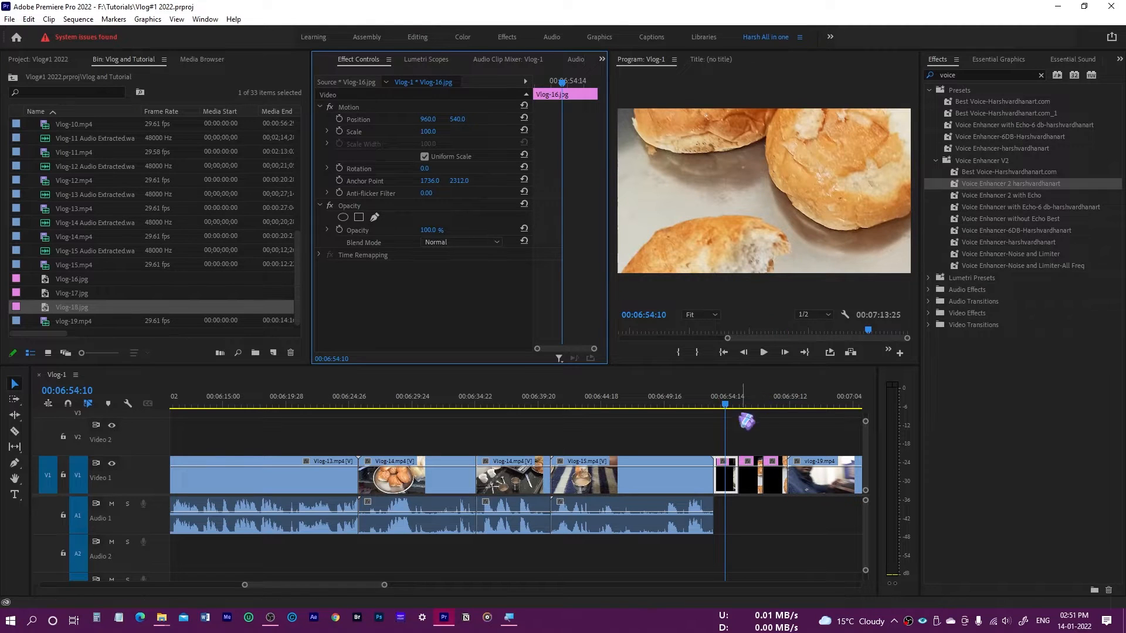
- Apply Scale to Frame Size, followed by Set to Frame Size, to the Vlog-16.jpg clip on Video 1
right_click(738, 489)
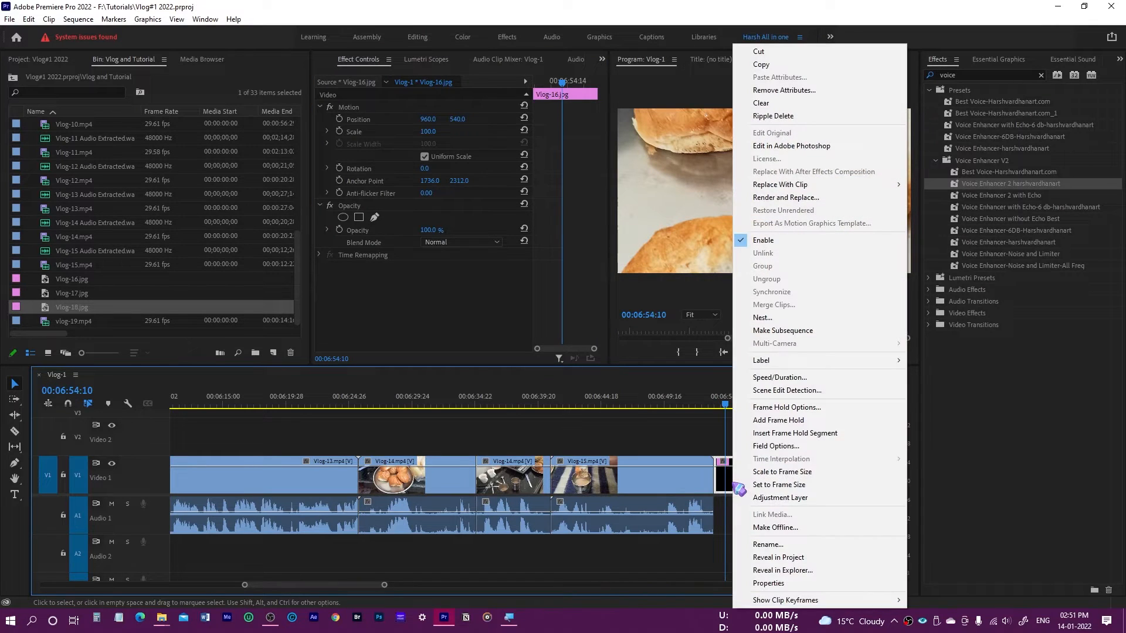
click(795, 472)
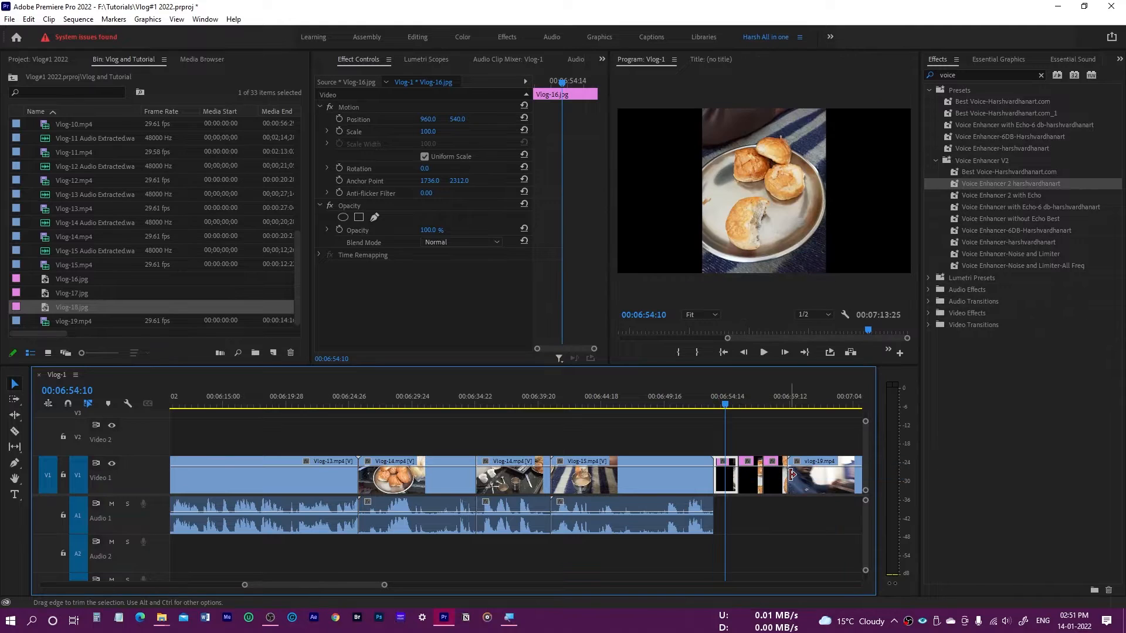
right_click(737, 479)
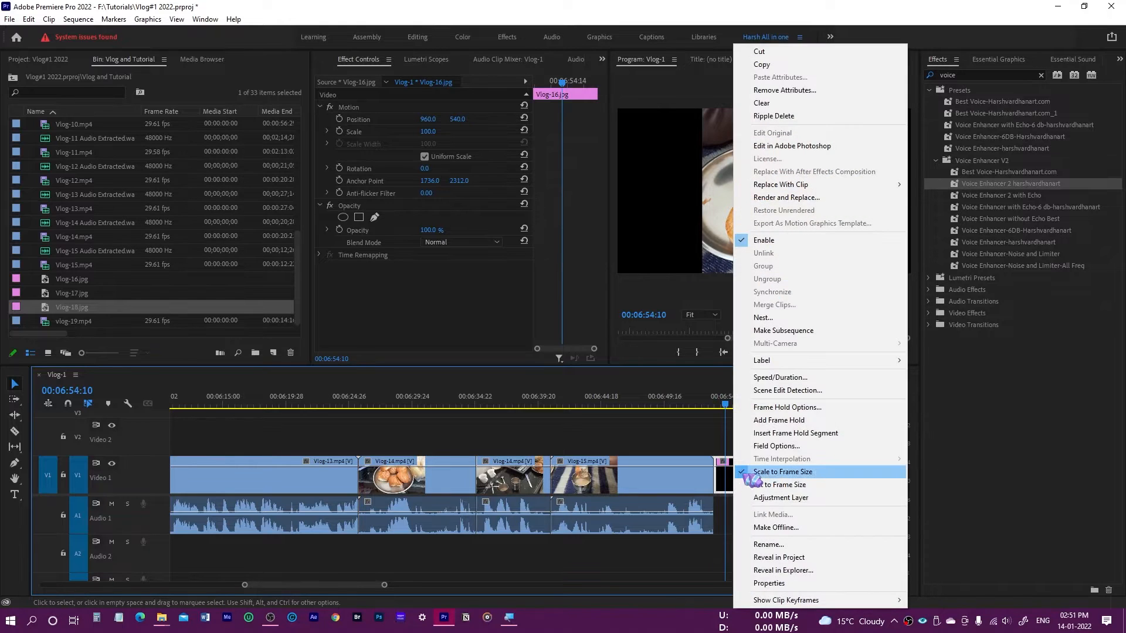
click(772, 485)
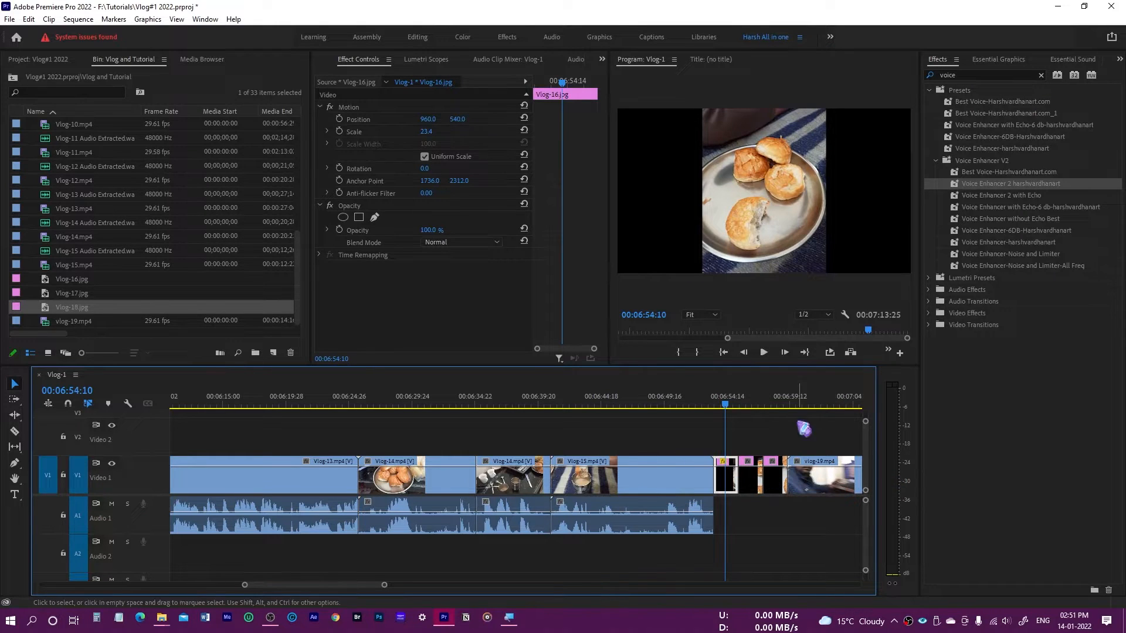
- Scrub across the Vlog-17.jpg and Vlog-16.jpg clips to compare how each still fills the frame
drag(750, 405, 765, 409)
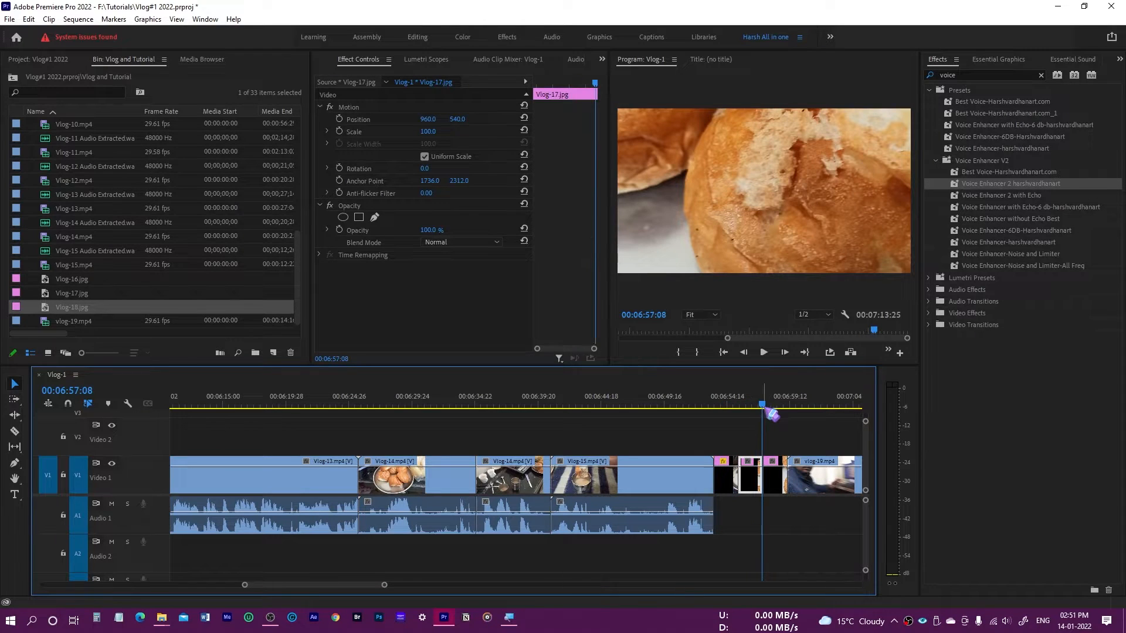
click(772, 405)
click(742, 403)
click(742, 404)
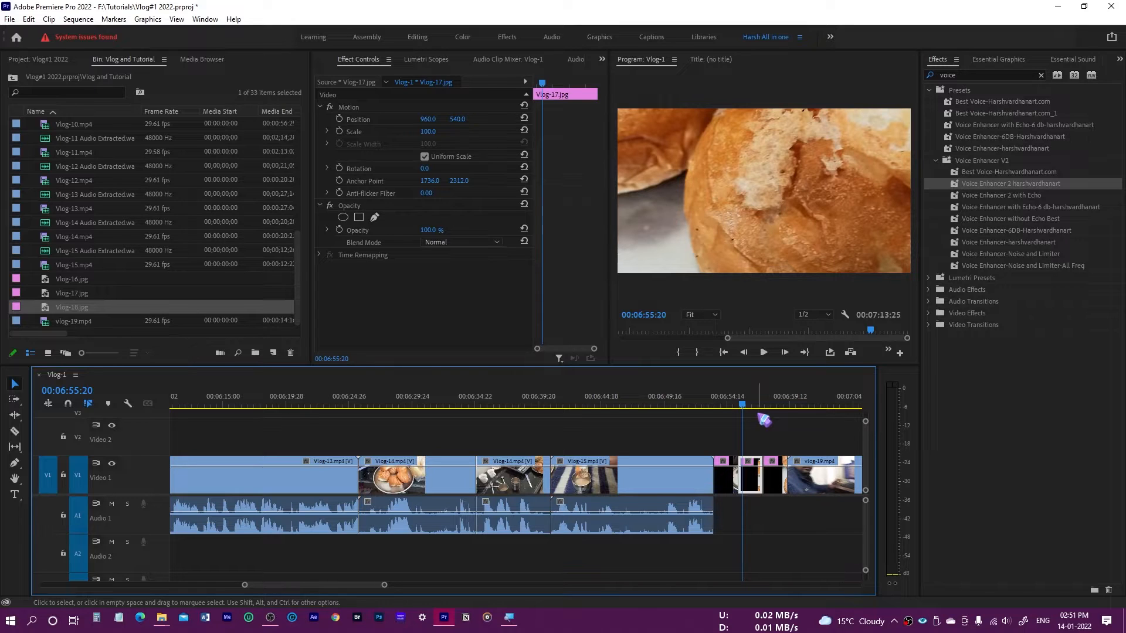
click(727, 405)
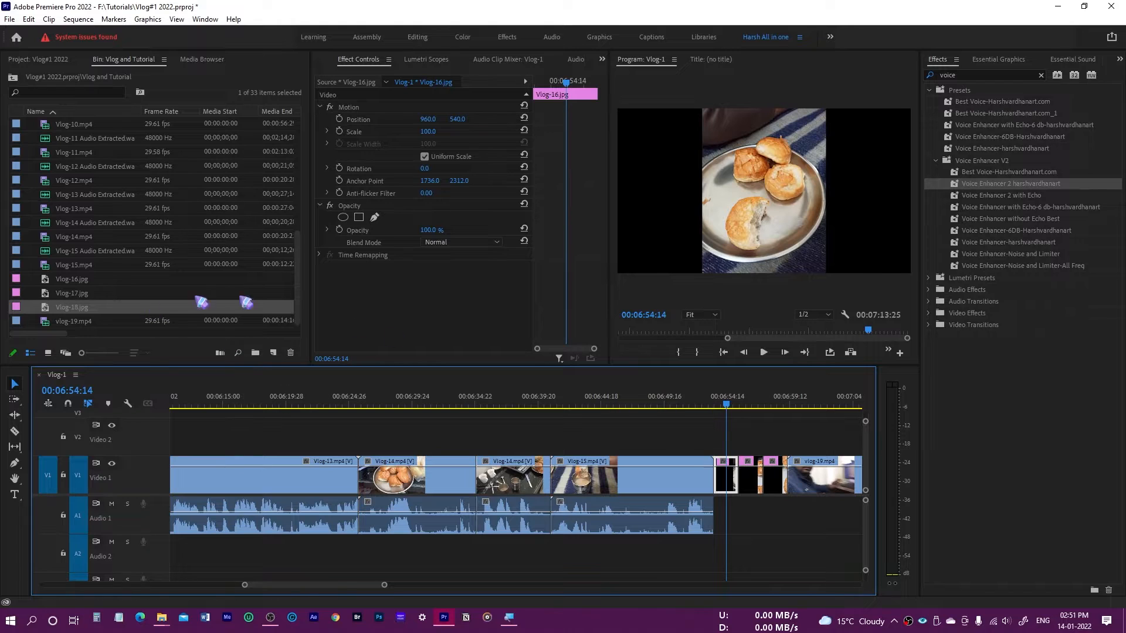
- Delete the three still images from Video 1 and place Vlog-16.jpg in the gap after Vlog-15.mp4
drag(730, 449, 786, 510)
key(Delete)
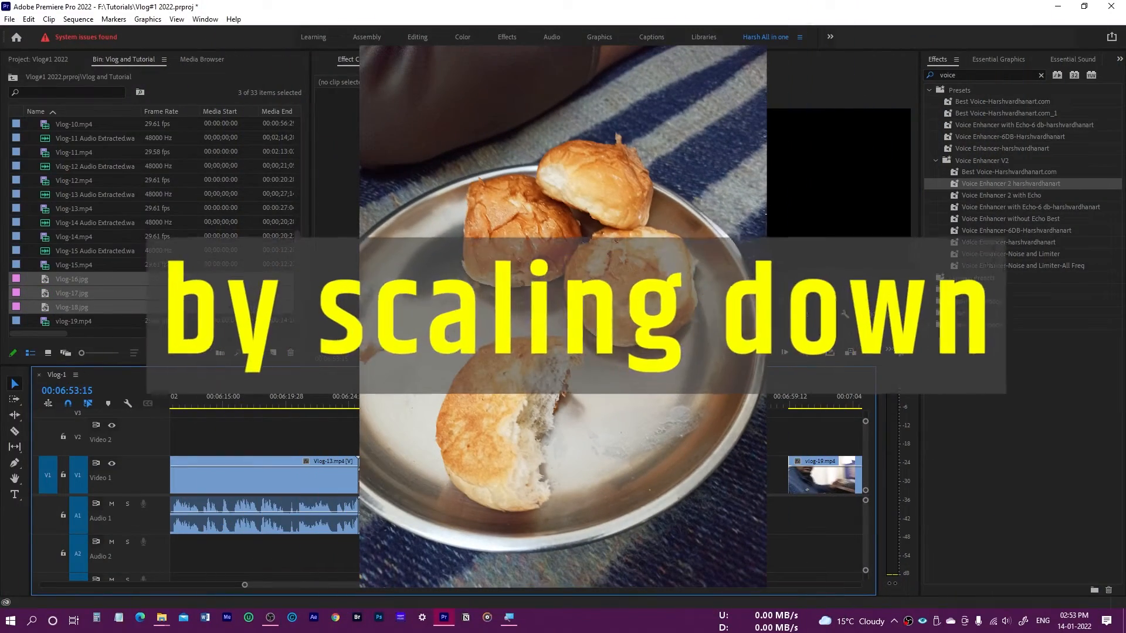
click(88, 282)
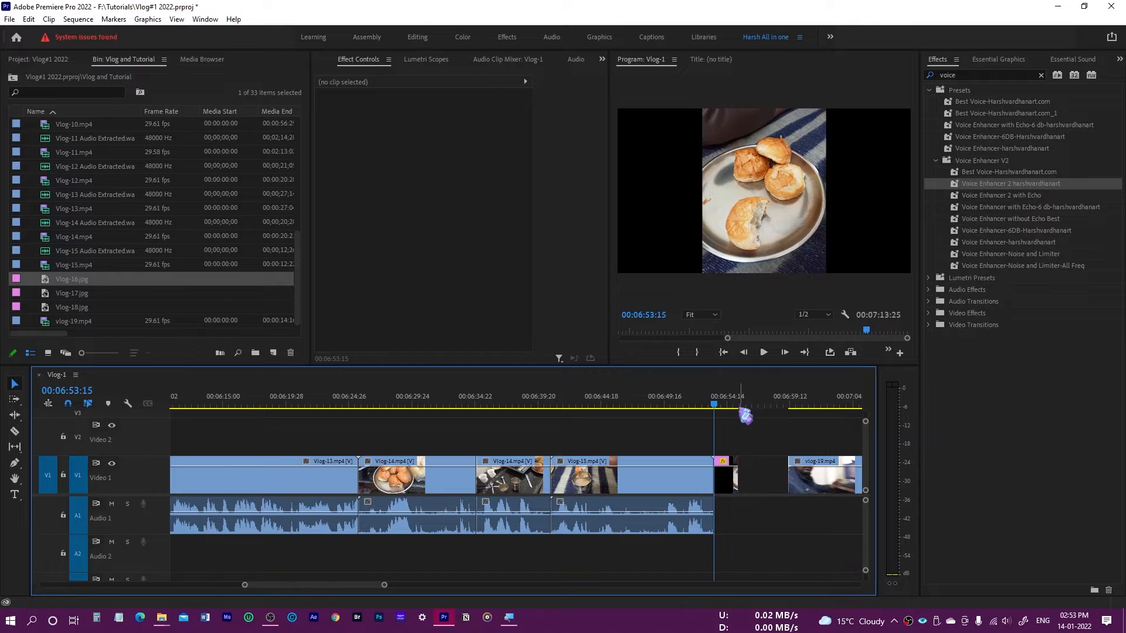
- Toggle Scale to Frame Size on the Vlog-16.jpg clip with the playhead positioned over it
click(730, 406)
key(Left)
key(Left)
key(Left)
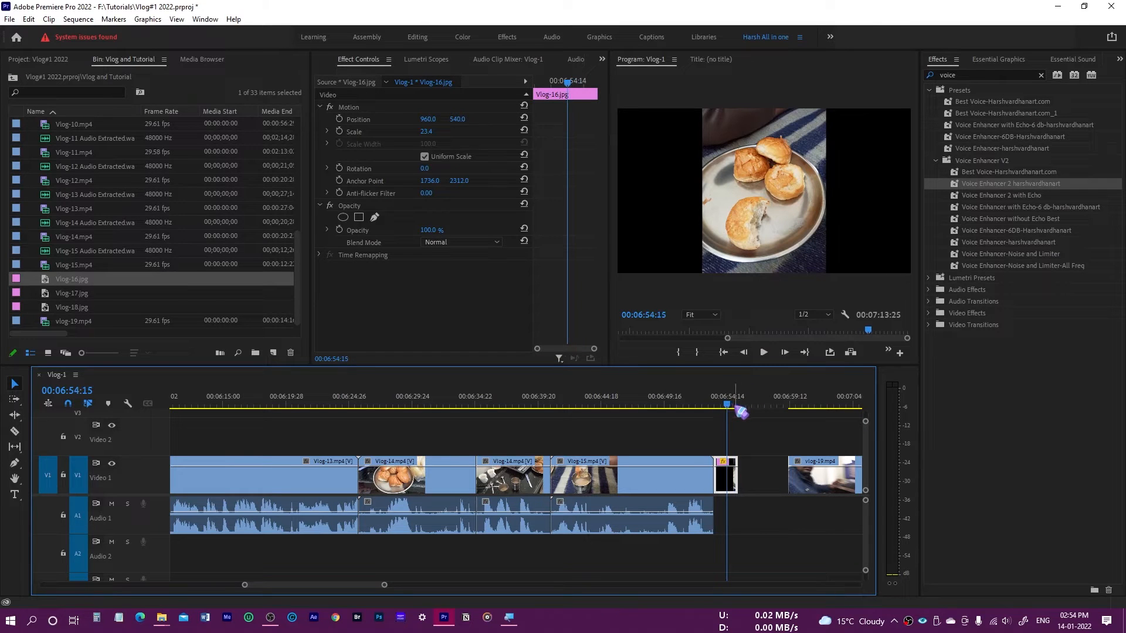
right_click(735, 490)
click(769, 472)
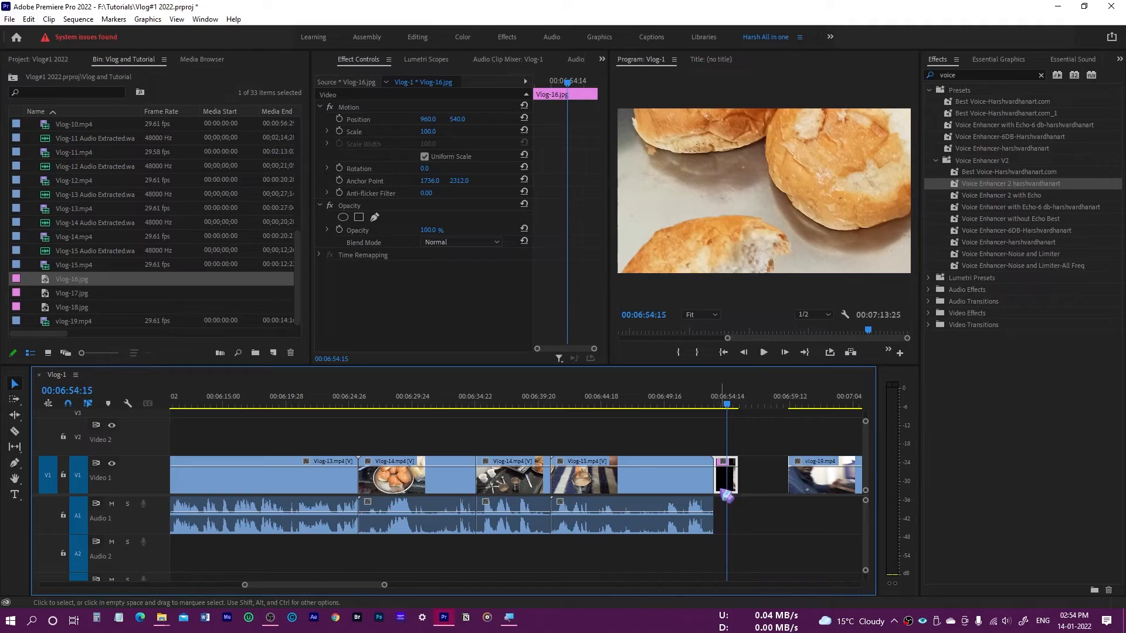
- Delete the Vlog-16, Vlog-17 and Vlog-18 still images from Video 1, leaving the gap before Vlog-19.mp4
click(730, 408)
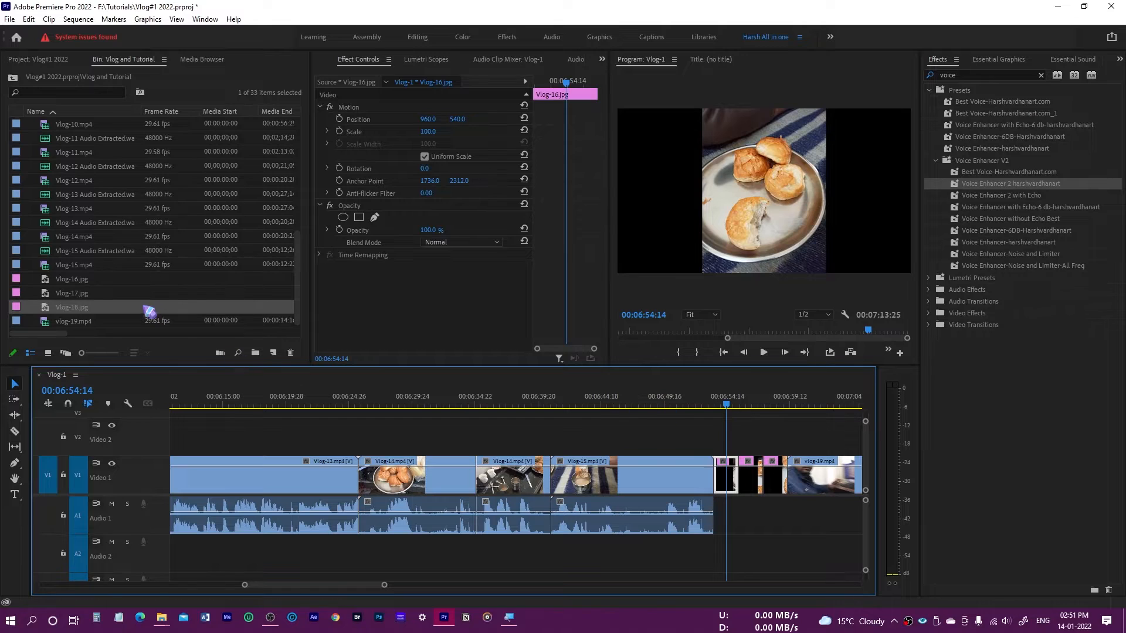
drag(723, 441, 781, 506)
key(Delete)
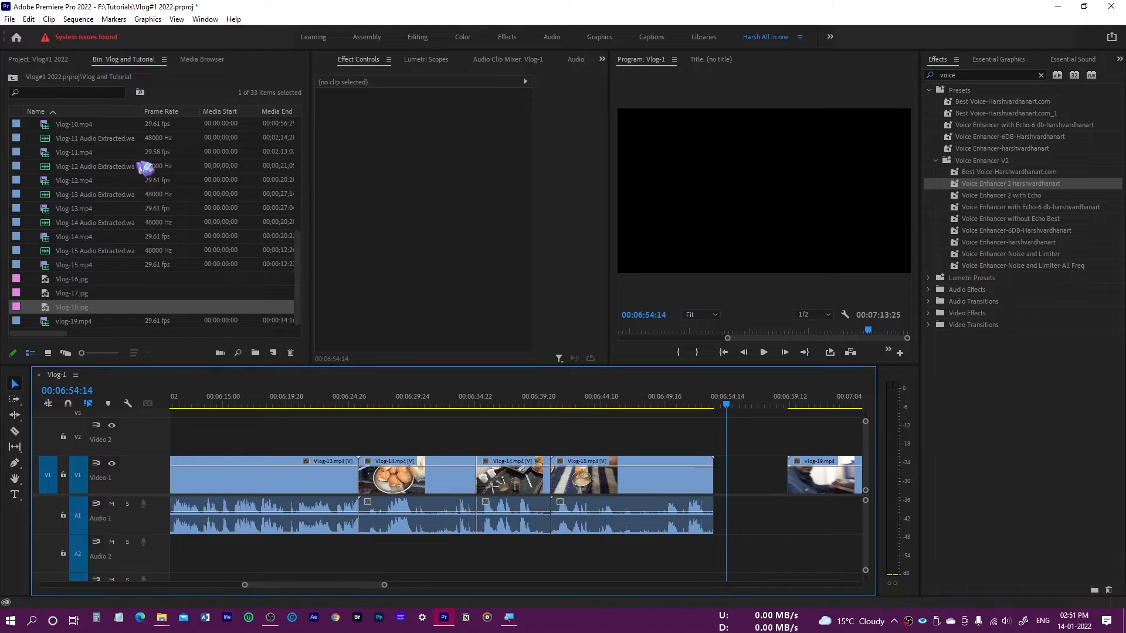
- Set Default Media Scaling to Scale to frame size in the Media preferences and apply it
click(29, 20)
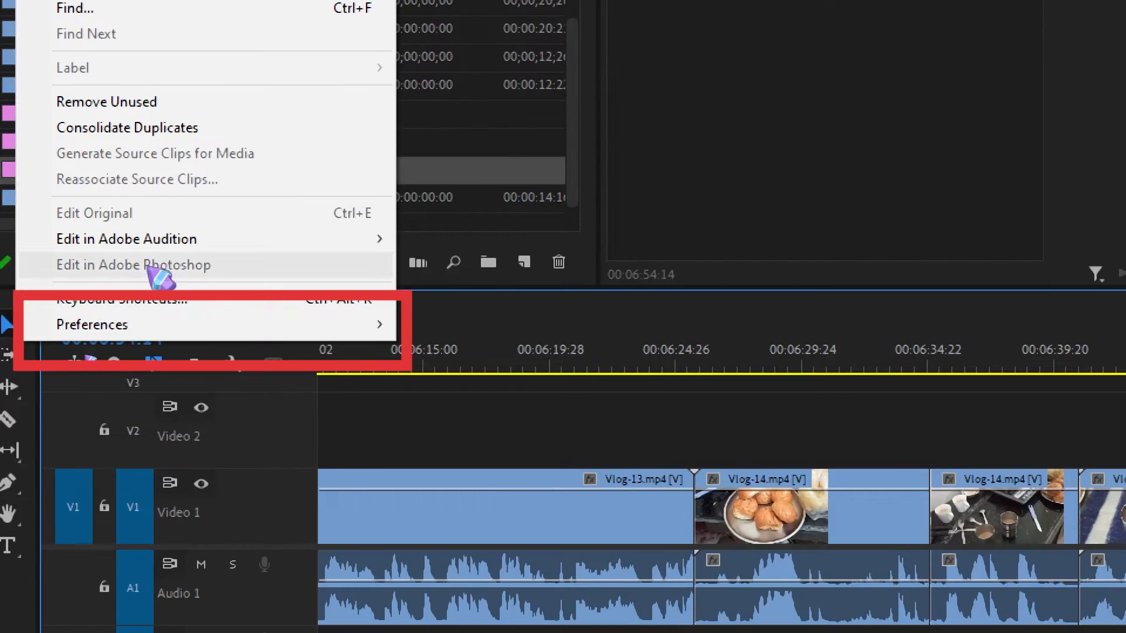
mouse_move(93, 384)
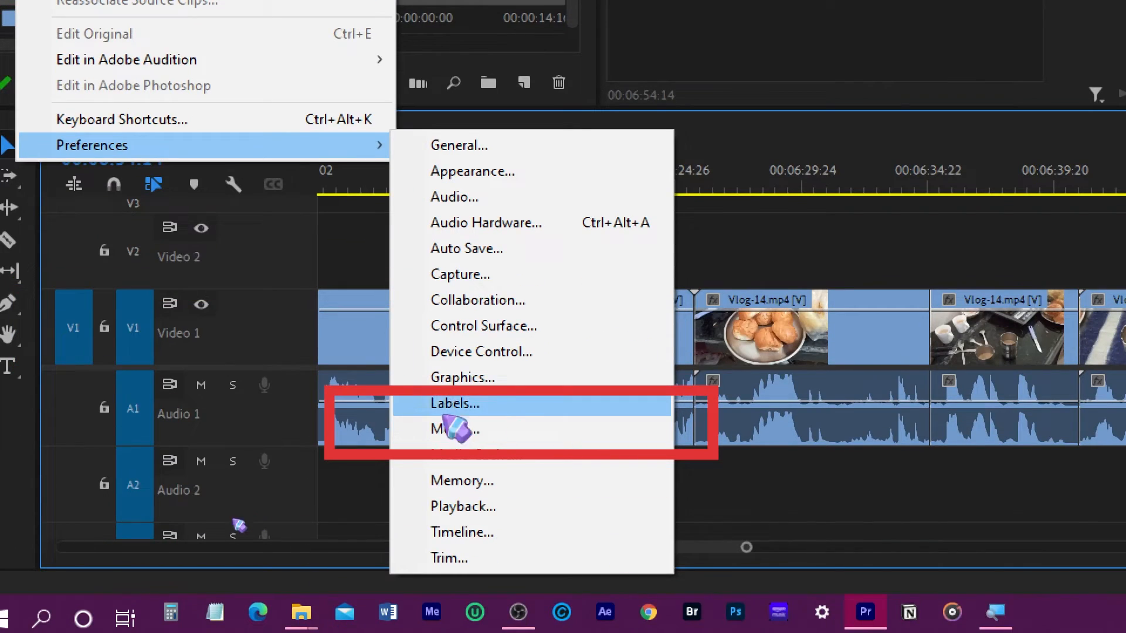
click(469, 429)
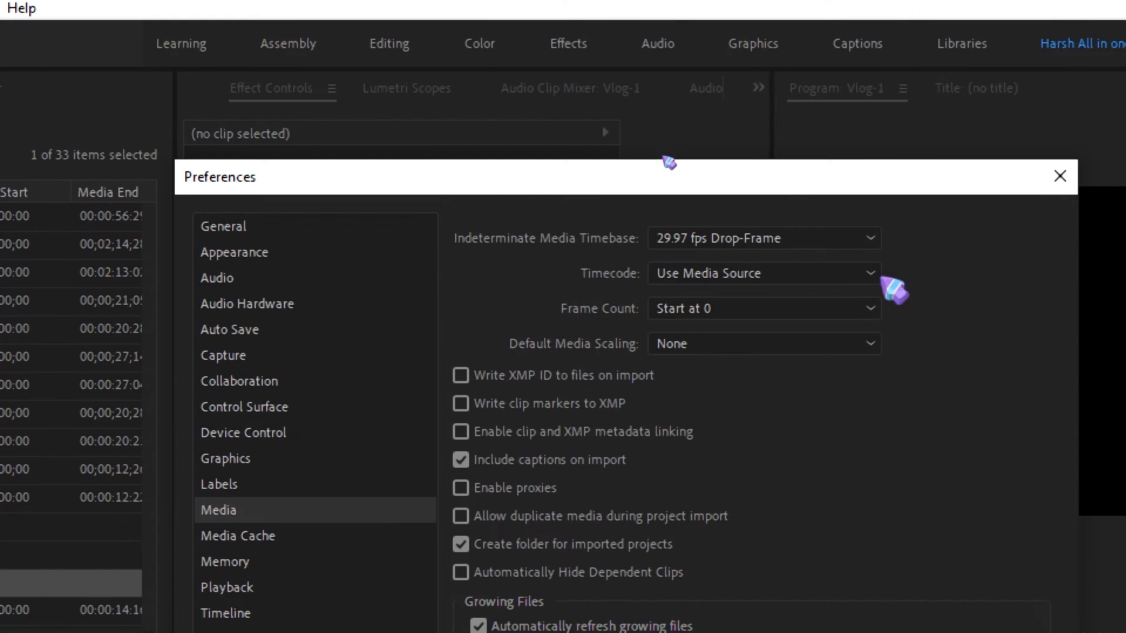
drag(581, 120, 573, 94)
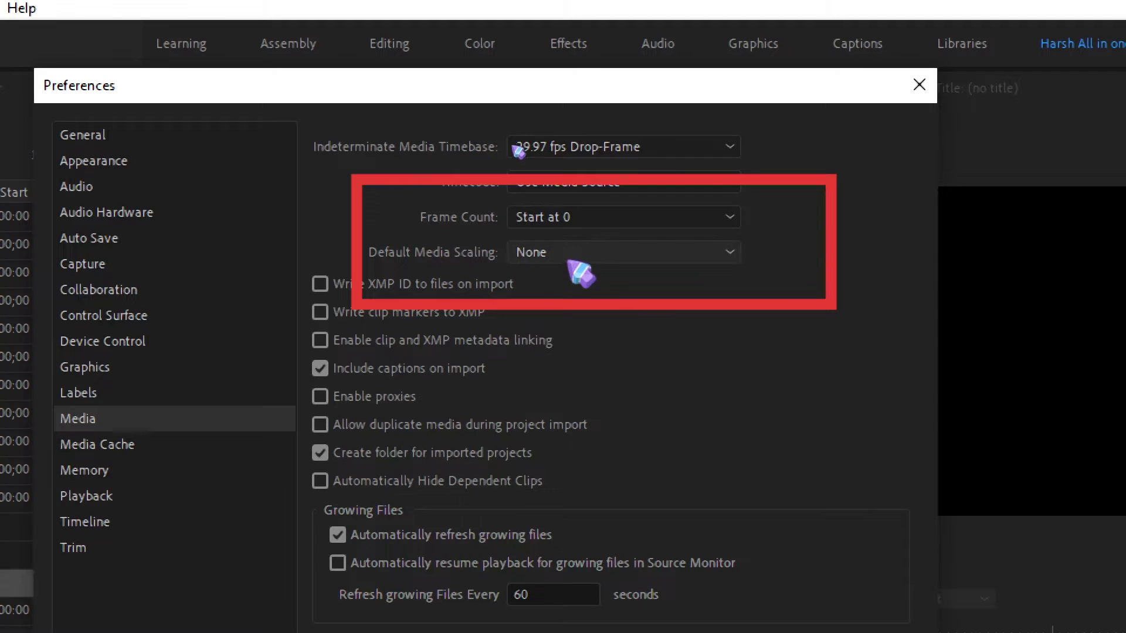
click(639, 251)
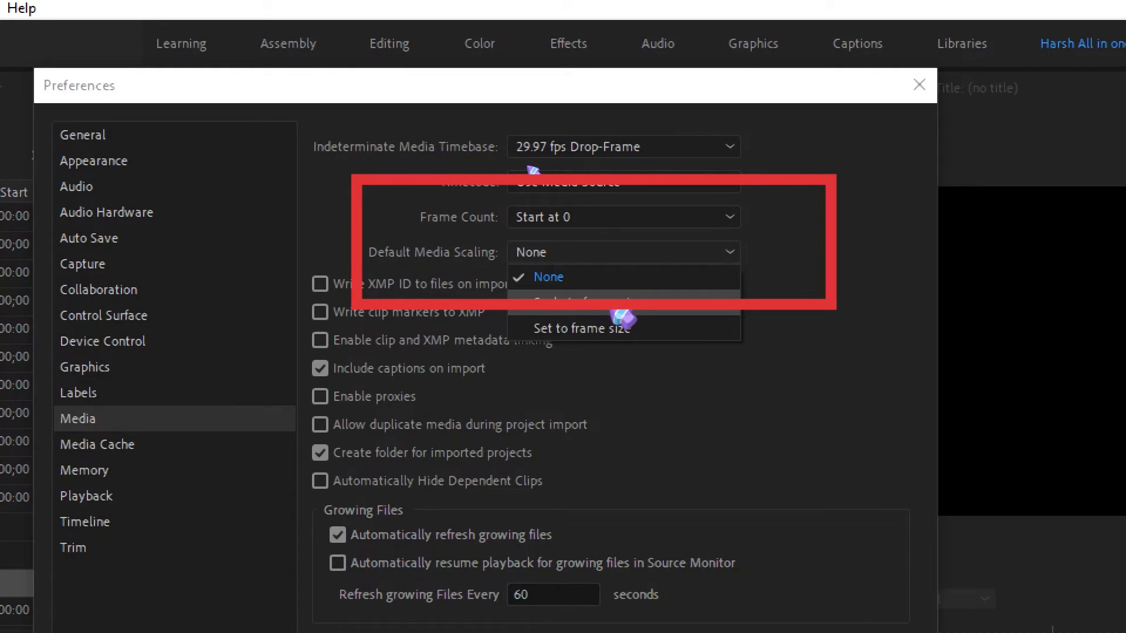
click(613, 304)
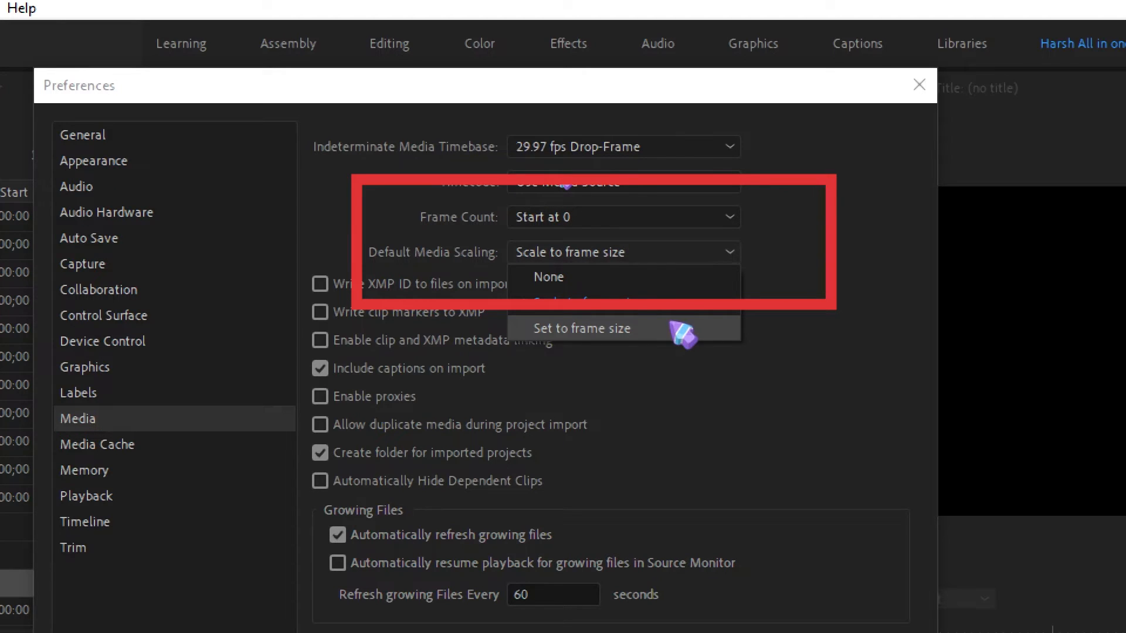
click(680, 306)
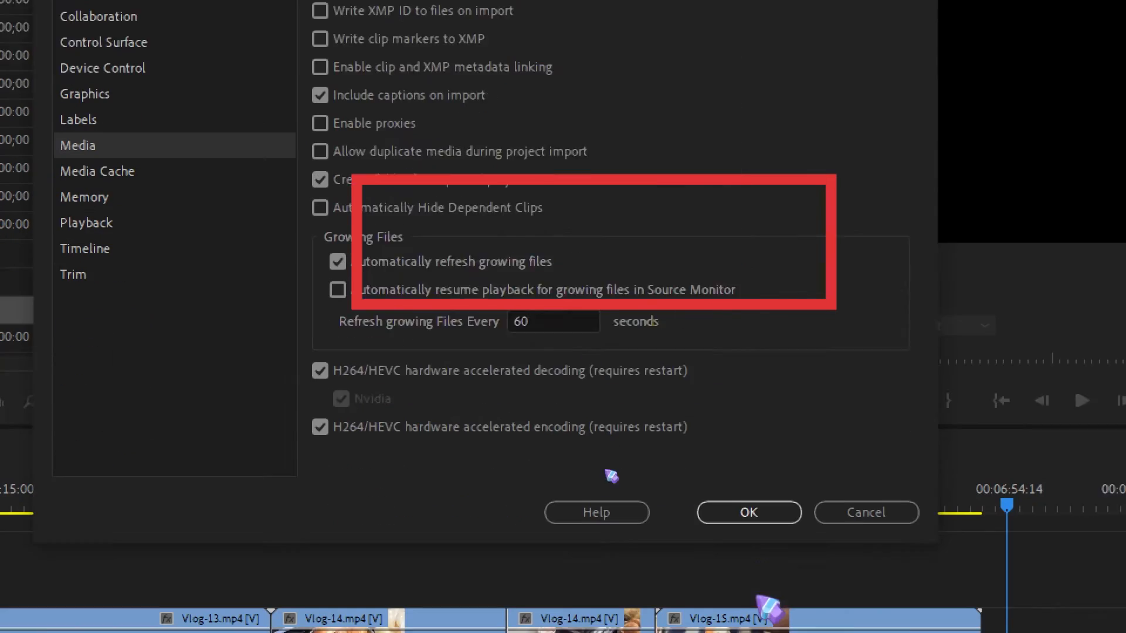
click(751, 421)
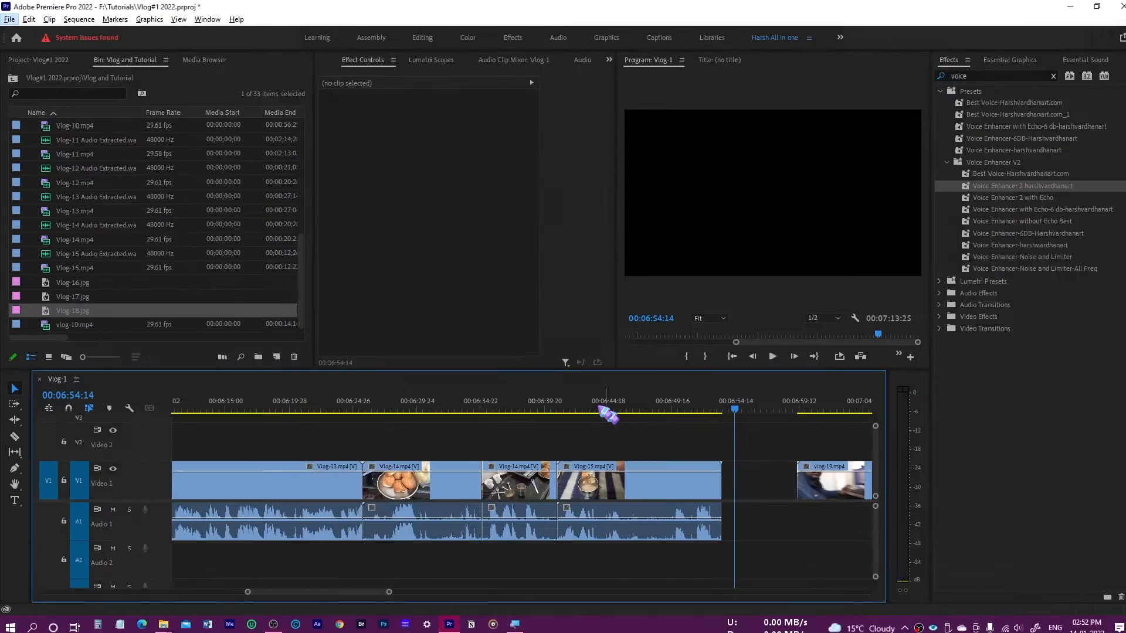
- Place Vlog-16.jpg, Vlog-17.jpg and Vlog-18.jpg together on Video 1 in the gap after Vlog-15.mp4
click(71, 281)
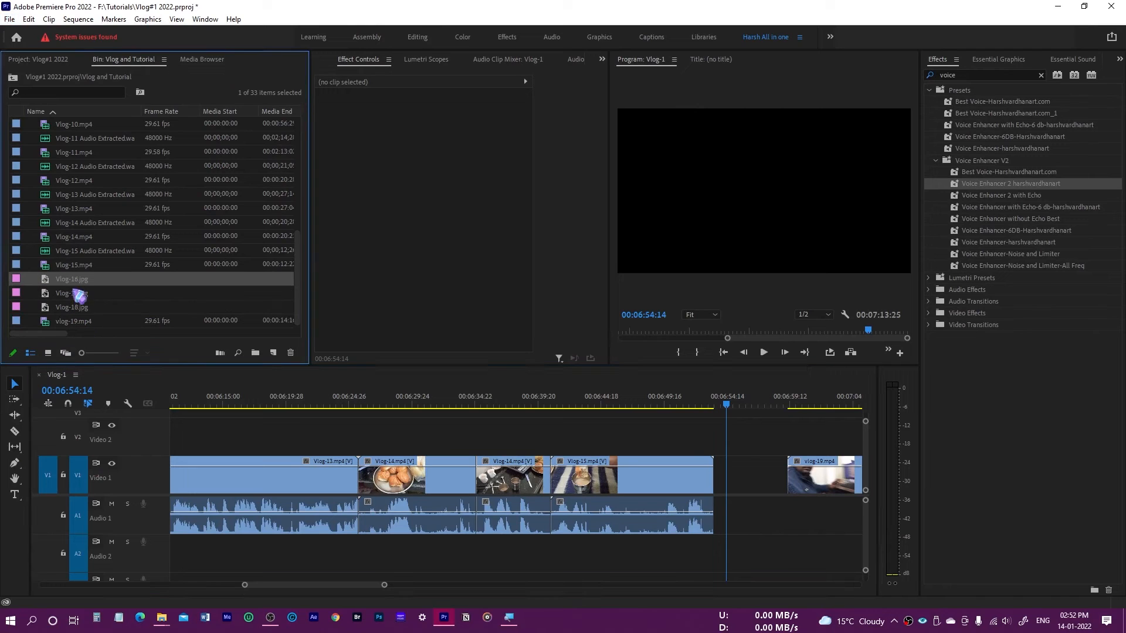
shift+click(75, 309)
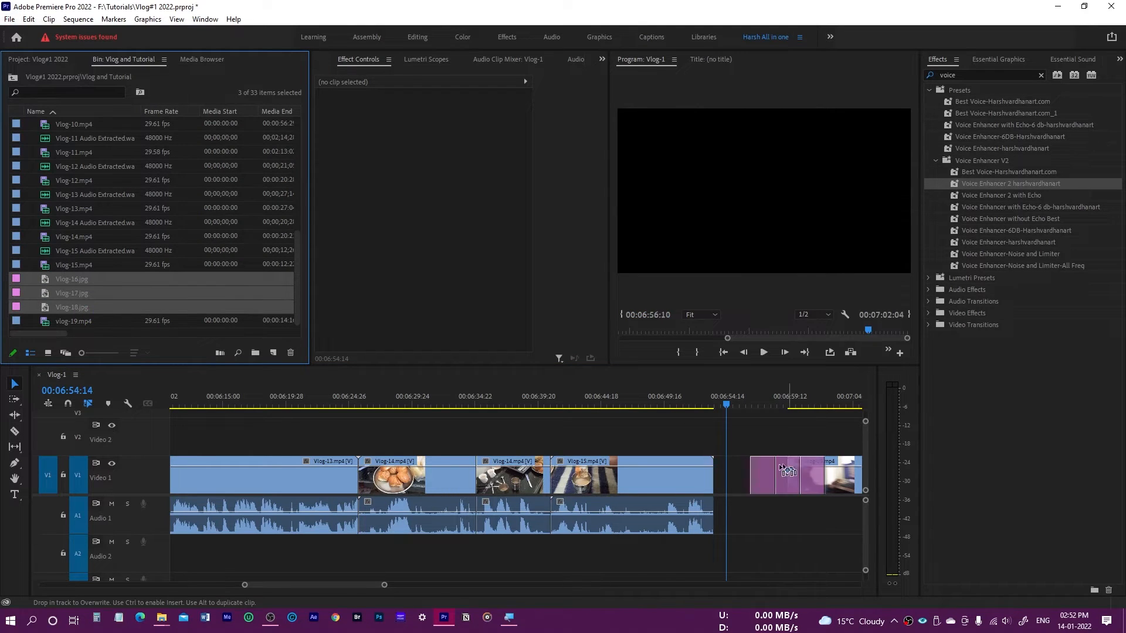
drag(775, 473, 746, 472)
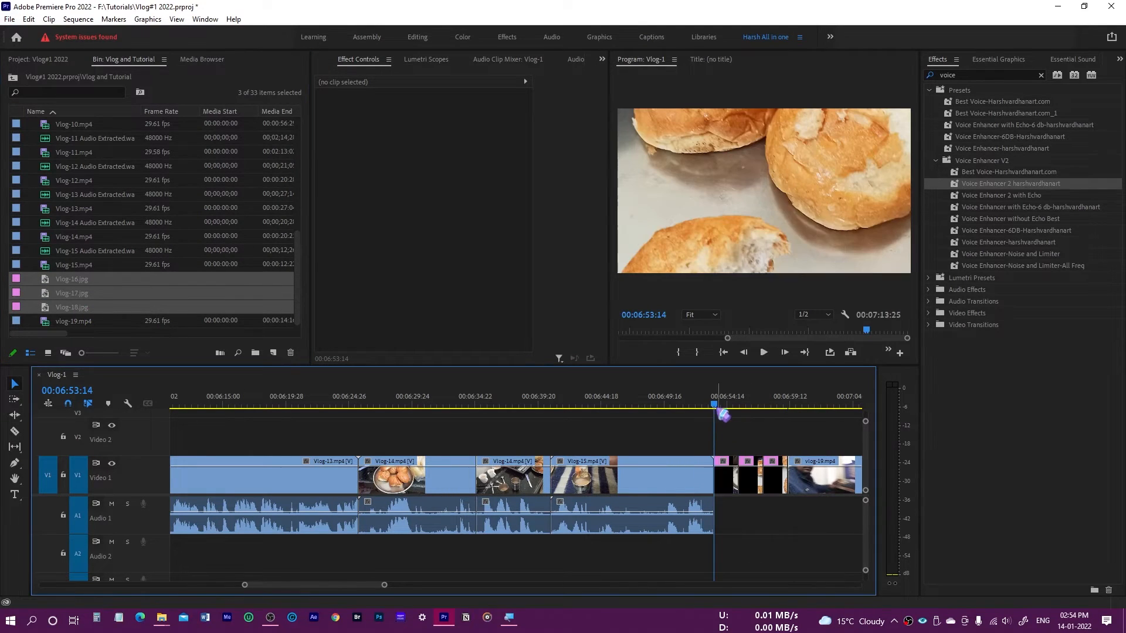
- Preview the first placed still at the playhead and delete the three still images from the timeline
mouse_move(717, 406)
mouse_down()
mouse_move(774, 413)
mouse_move(728, 409)
mouse_up()
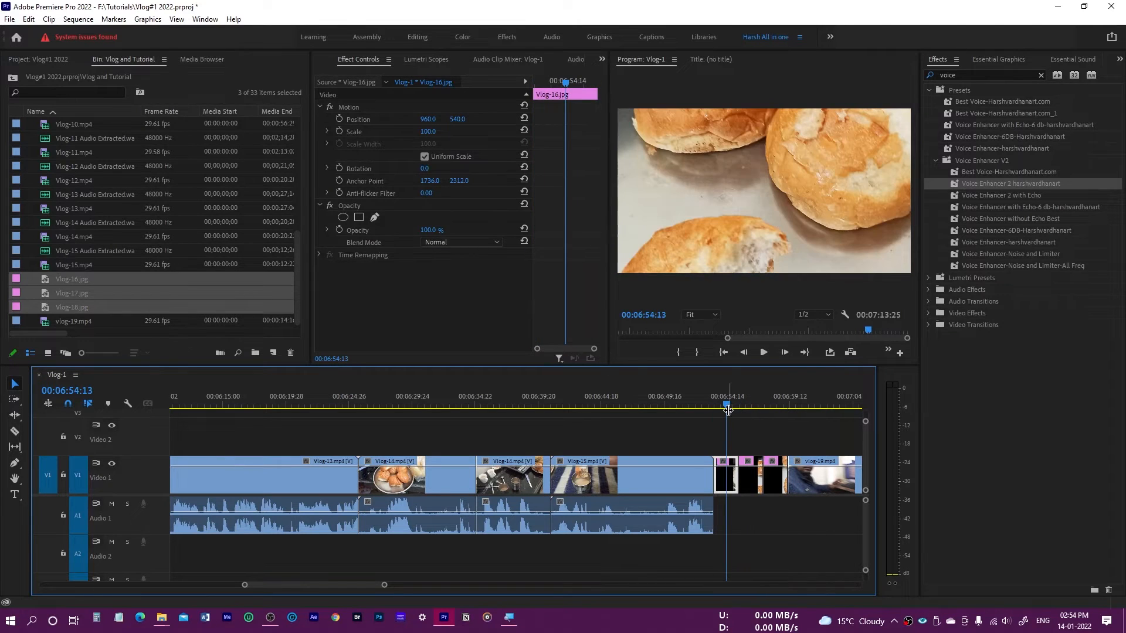
key(Delete)
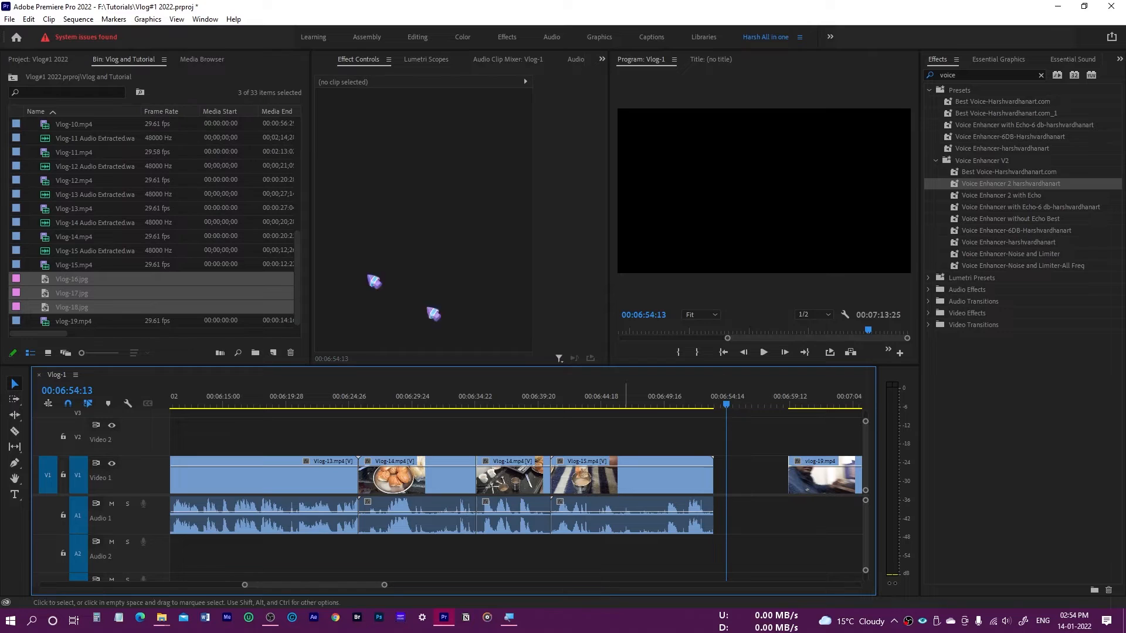
- Change Default Media Scaling to Set to frame size in the Media preferences and apply it
click(10, 19)
mouse_move(29, 18)
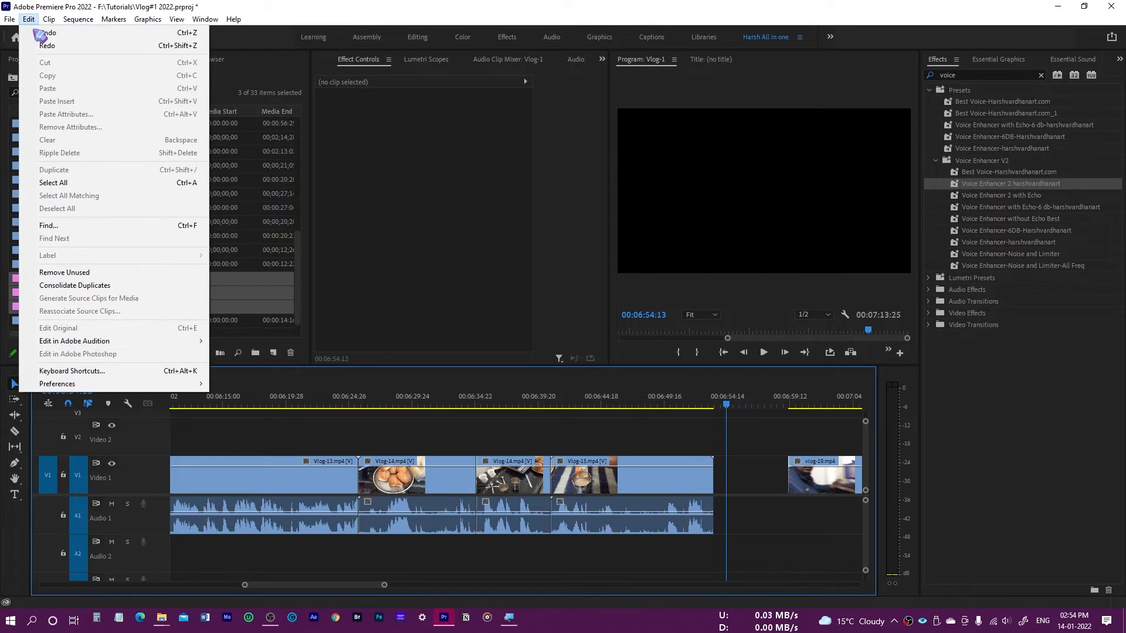
mouse_move(117, 384)
click(258, 526)
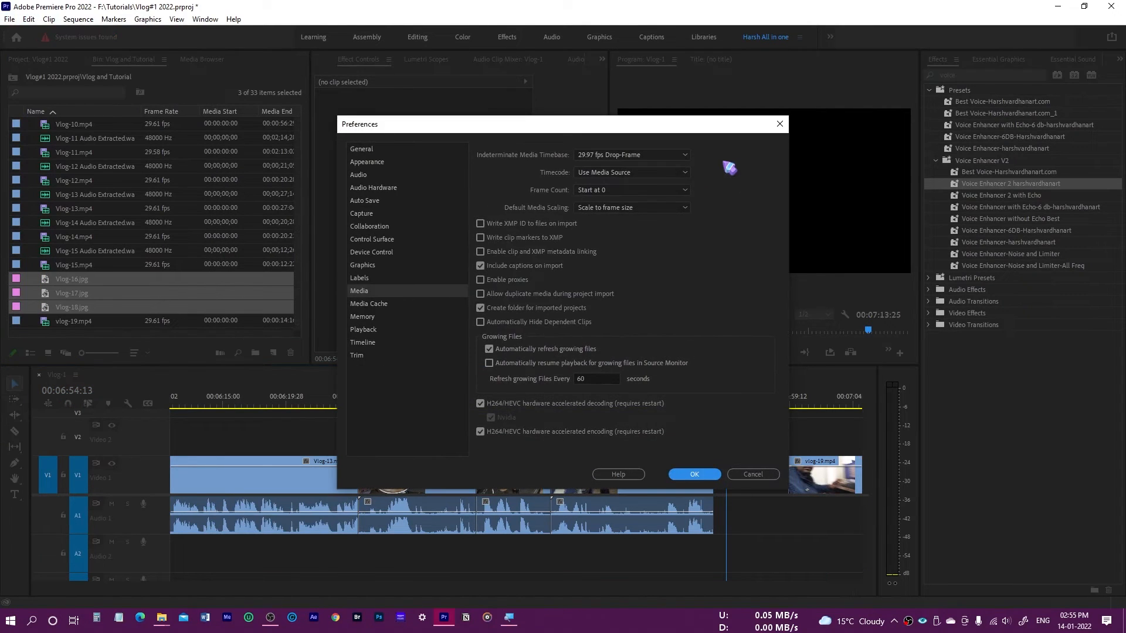
click(663, 172)
click(697, 197)
click(663, 208)
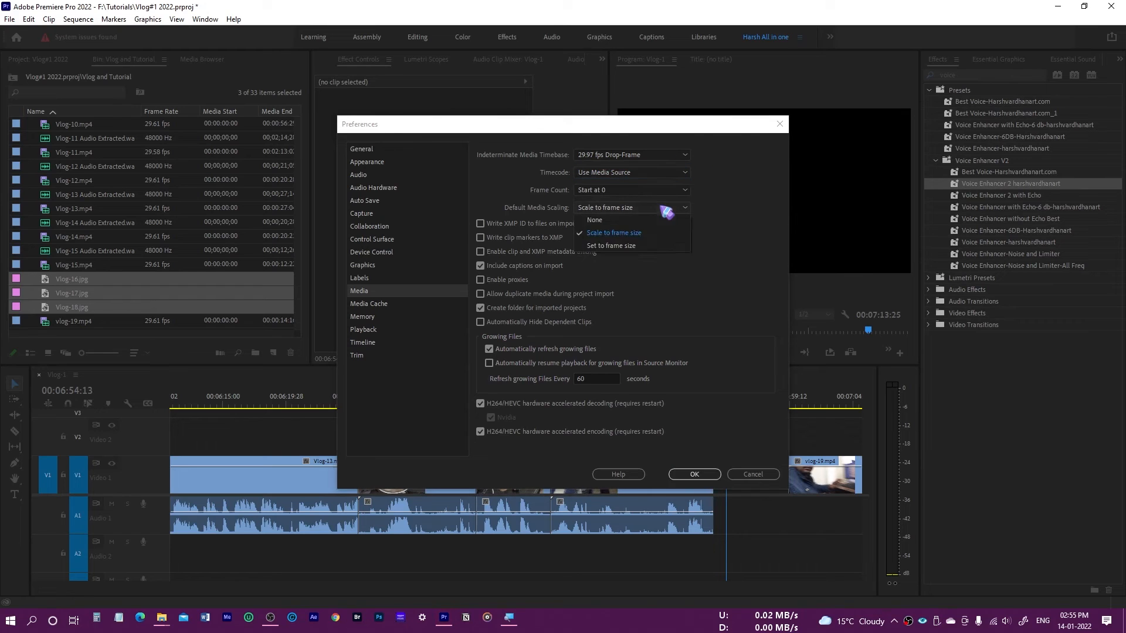
click(631, 252)
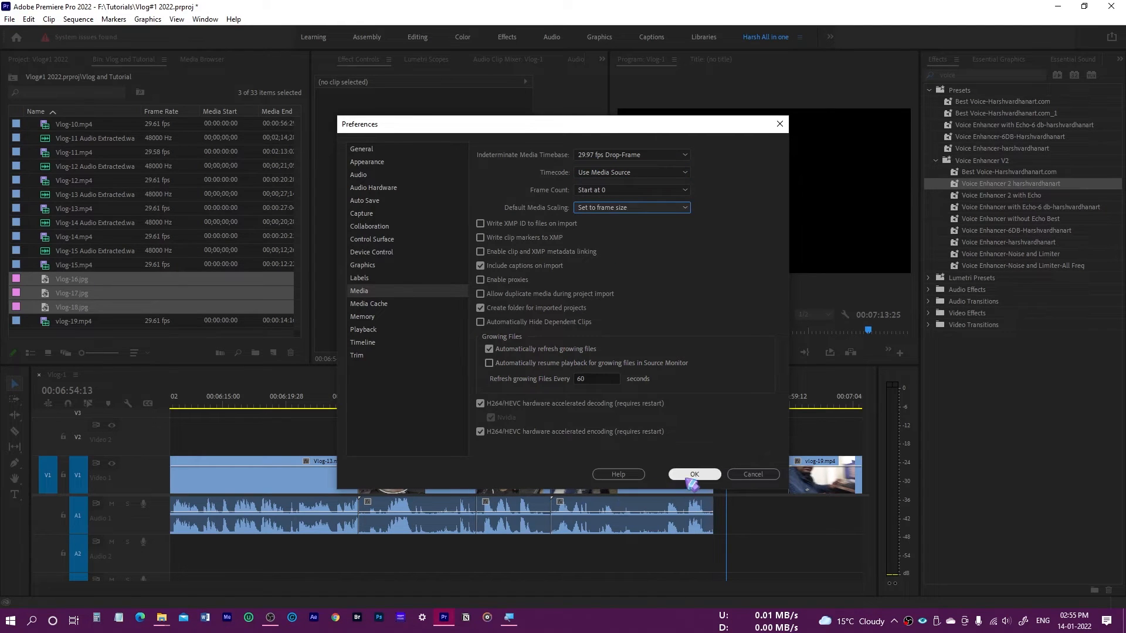
click(695, 474)
- Place the three selected still images in the gap before Vlog-19.mp4 and preview Vlog-16.jpg in the frame
drag(117, 296, 760, 463)
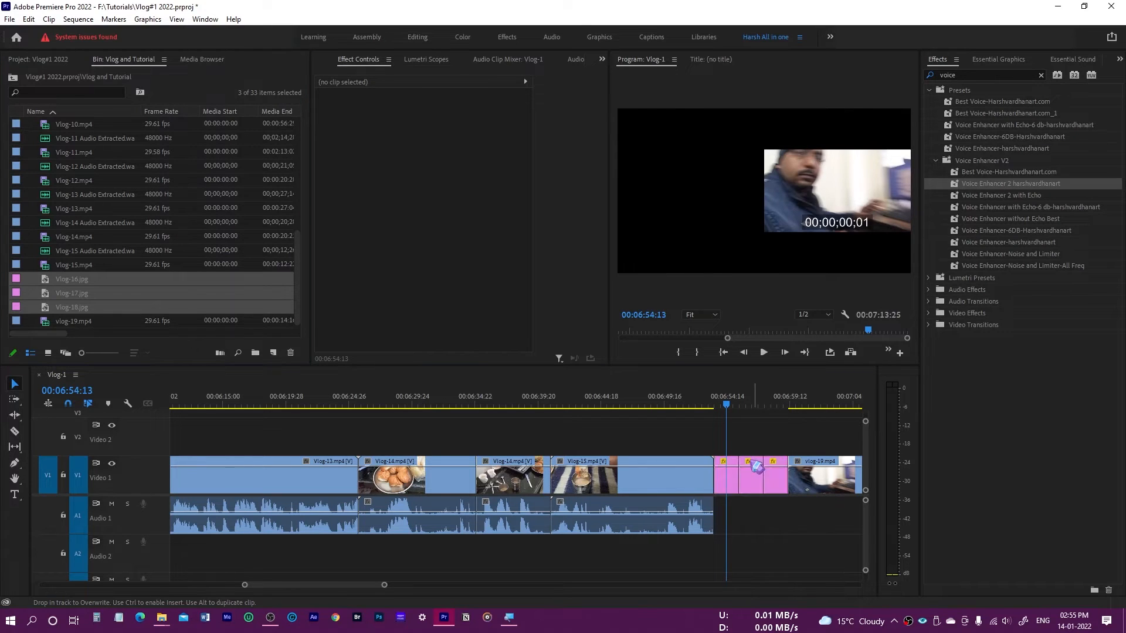
mouse_move(730, 405)
mouse_down()
mouse_move(783, 408)
mouse_move(736, 415)
mouse_up()
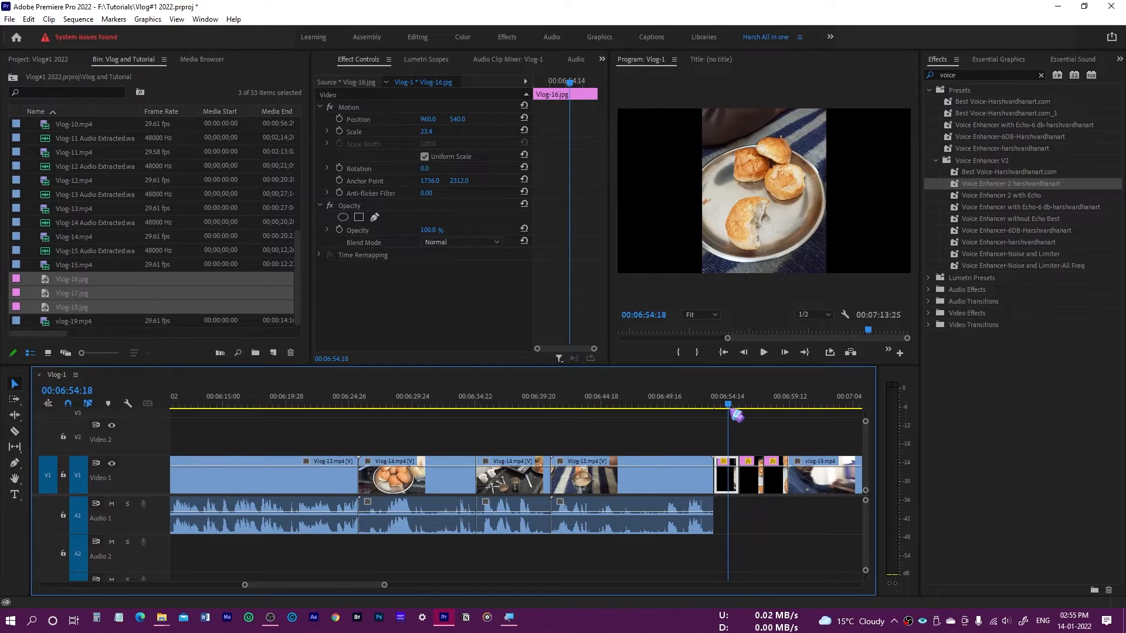